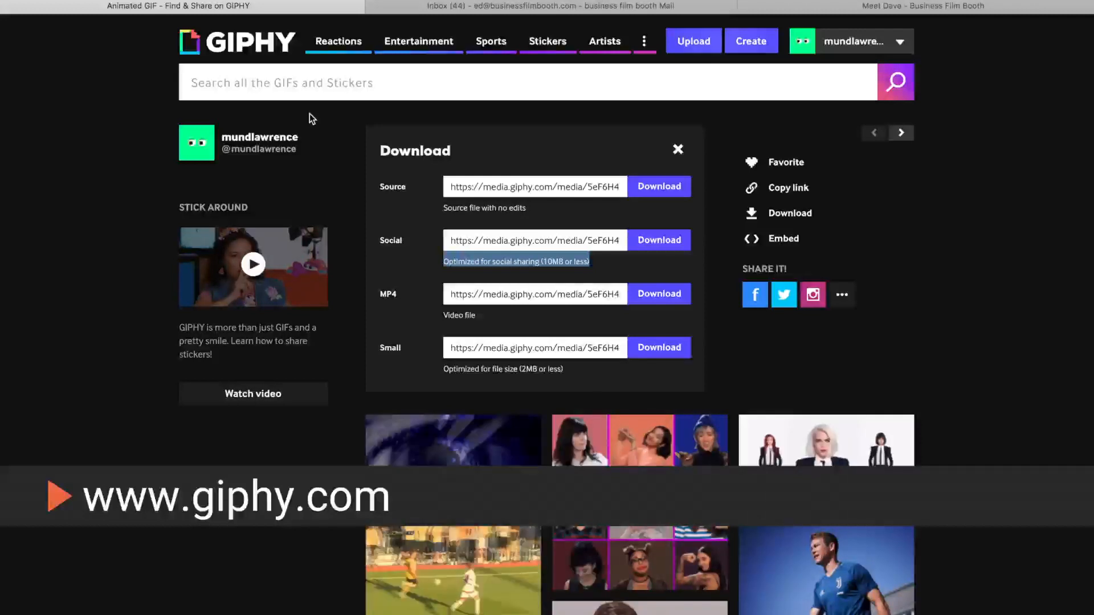
Step: Open GIPHY's GIF Maker and load the video Email sig Clip 1.mp4 from the Desktop
left_click(234, 32)
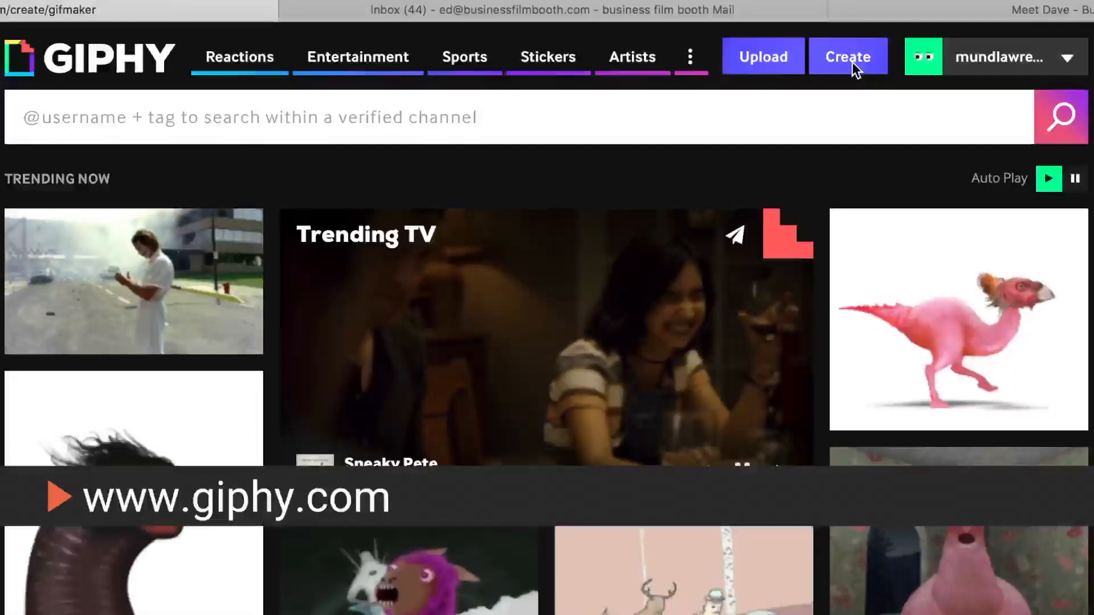
left_click(855, 67)
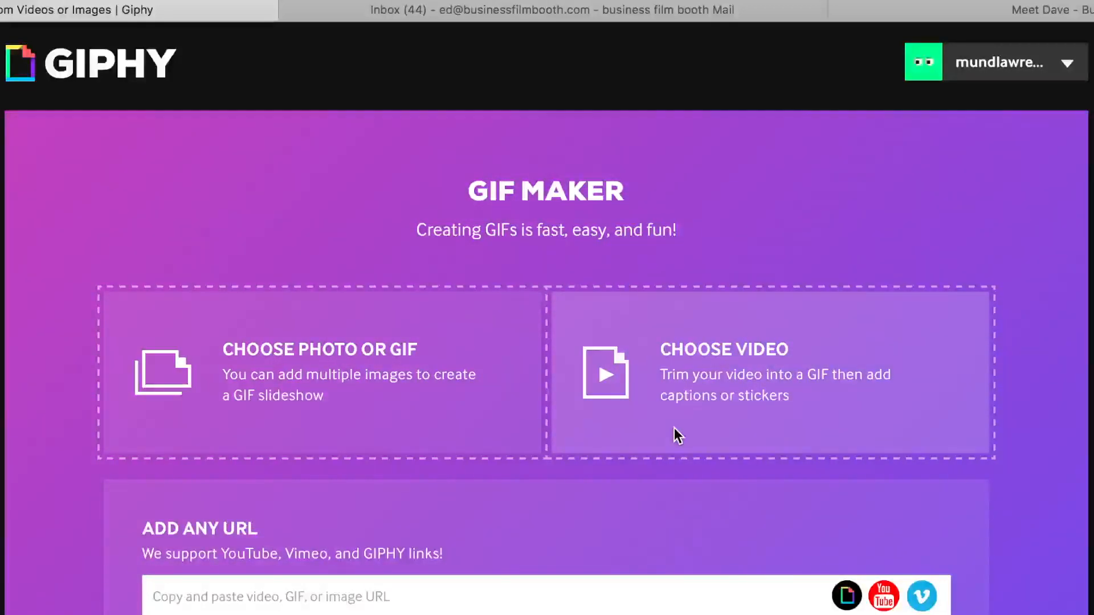
left_click(674, 429)
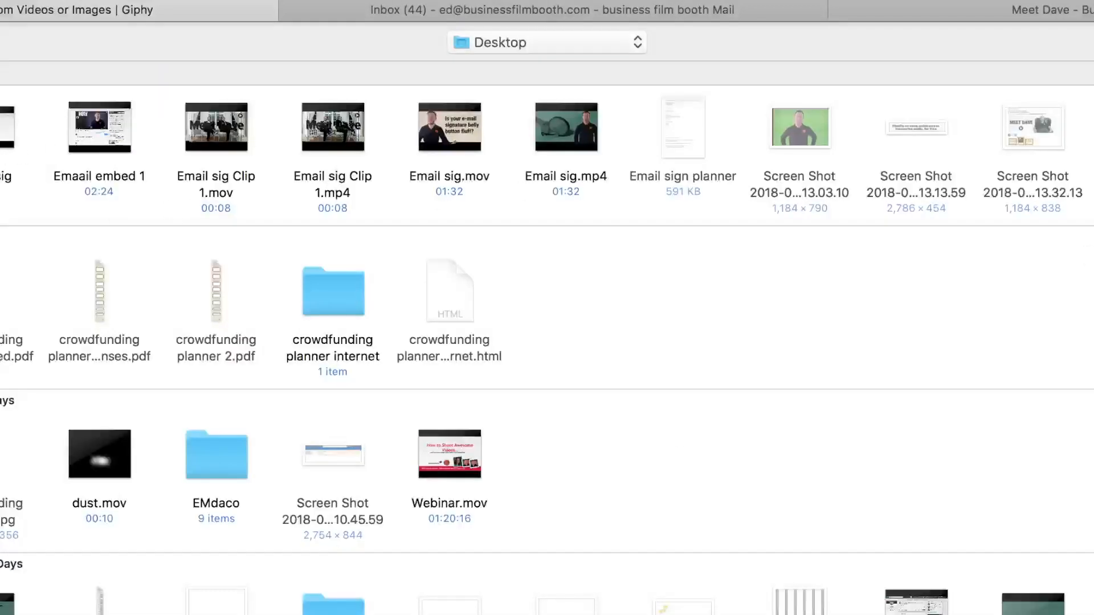
left_click(312, 149)
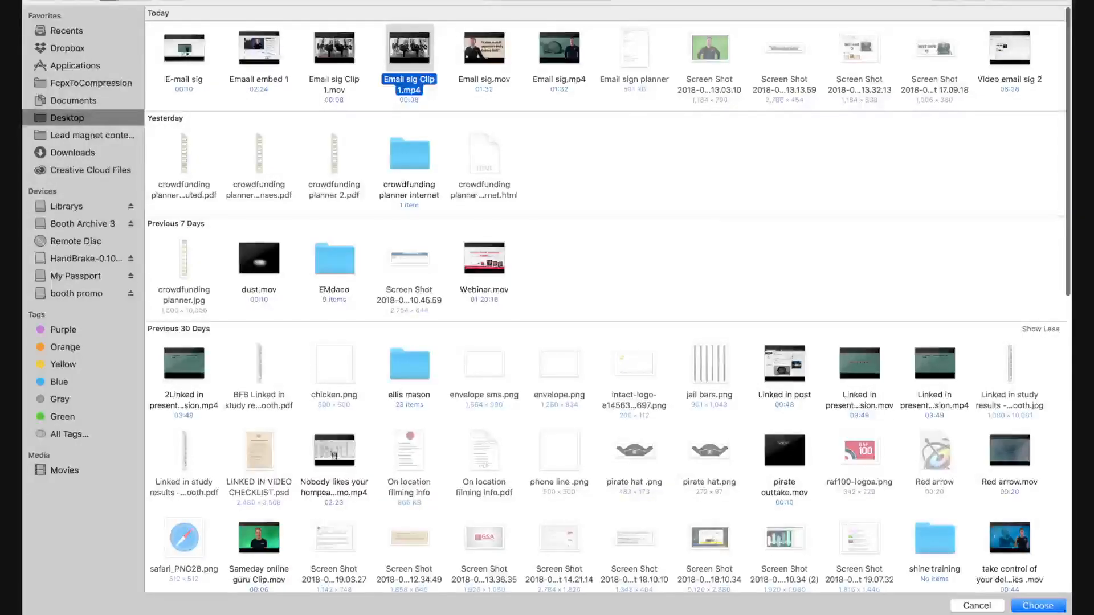
key("Return")
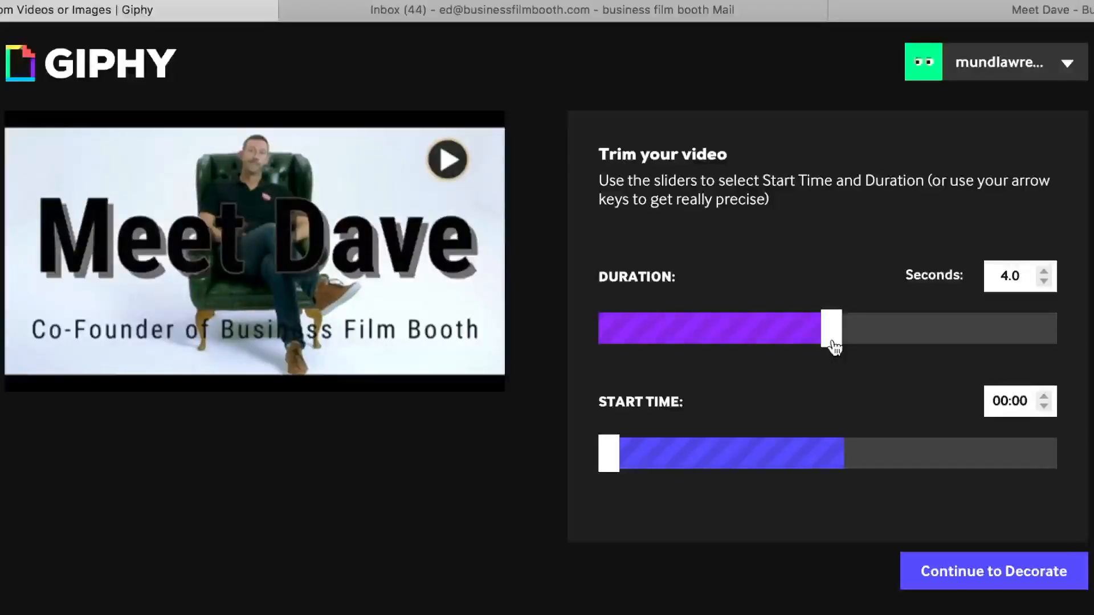
Step: Trim the video to start at 00:01 with a duration of 6.6 seconds
left_click_drag(833, 342, 1091, 337)
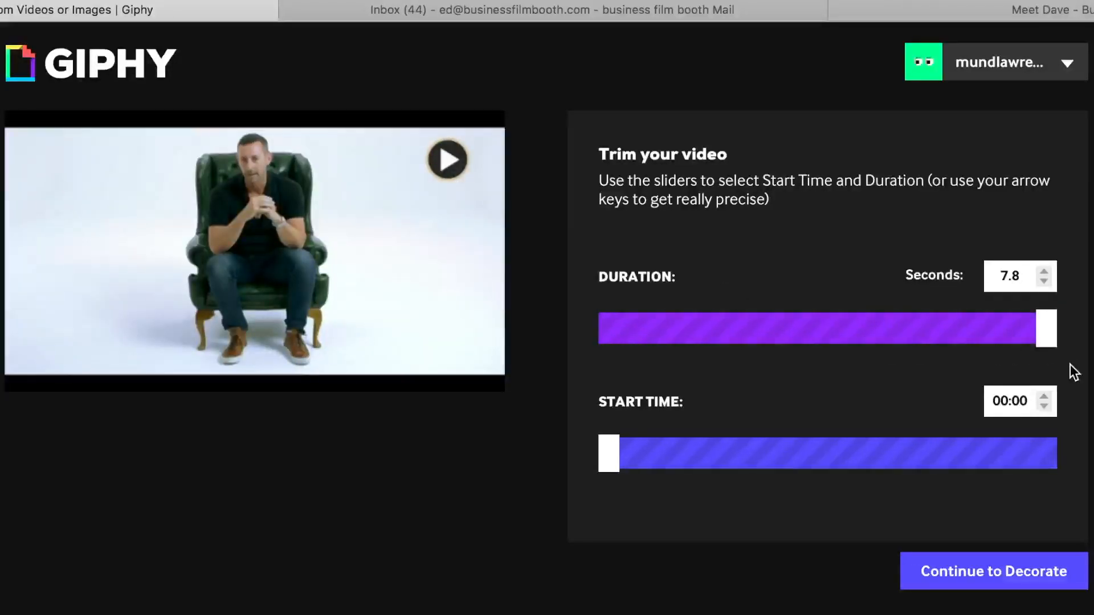
left_click(665, 452)
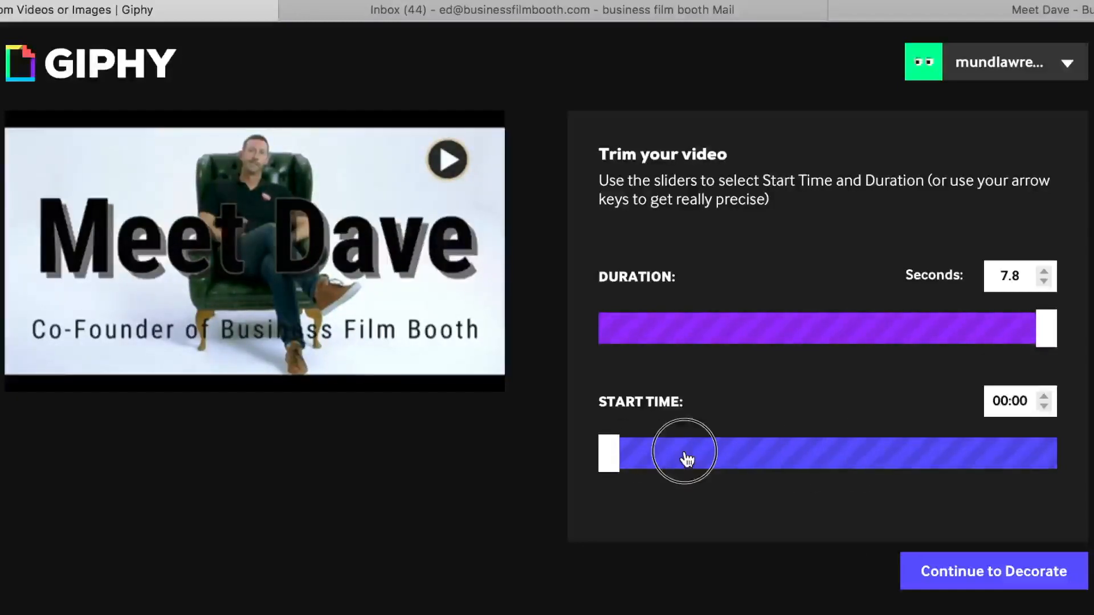
left_click_drag(1044, 329, 1004, 331)
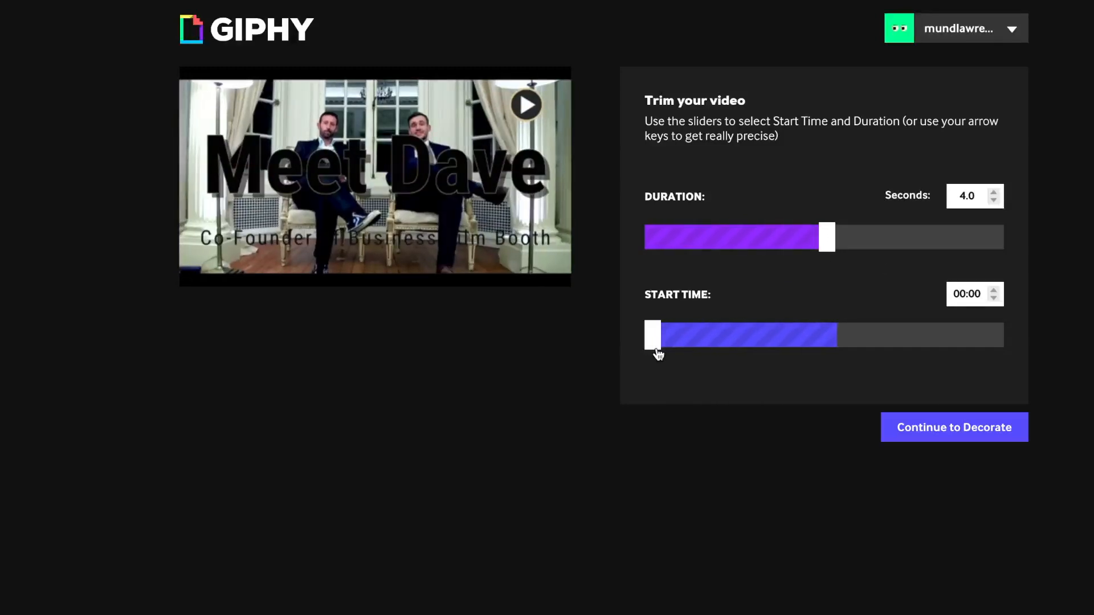
left_click_drag(850, 241, 416, 234)
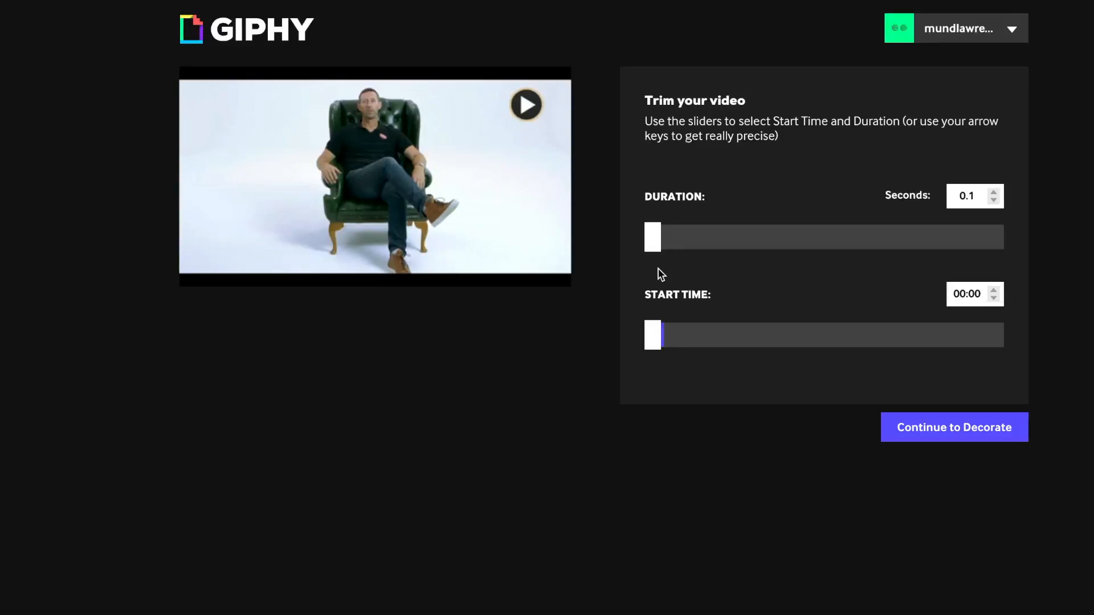
left_click_drag(665, 333, 713, 340)
left_click_drag(652, 237, 942, 239)
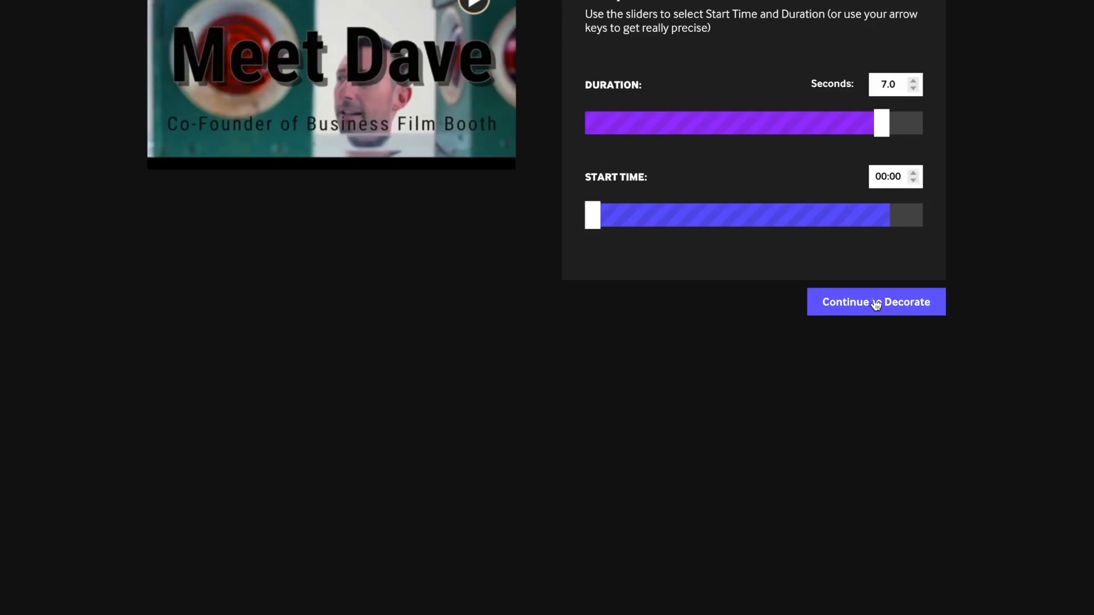
Step: Upload the trimmed GIF to GIPHY without a caption, toggling its Public setting, and open its download options
left_click(952, 430)
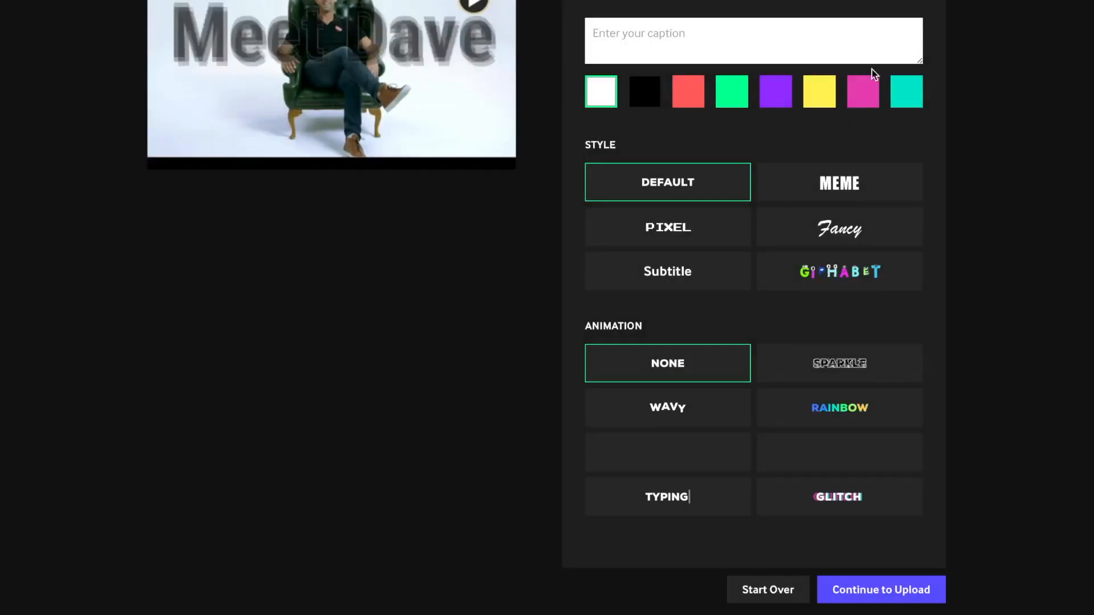
left_click(860, 593)
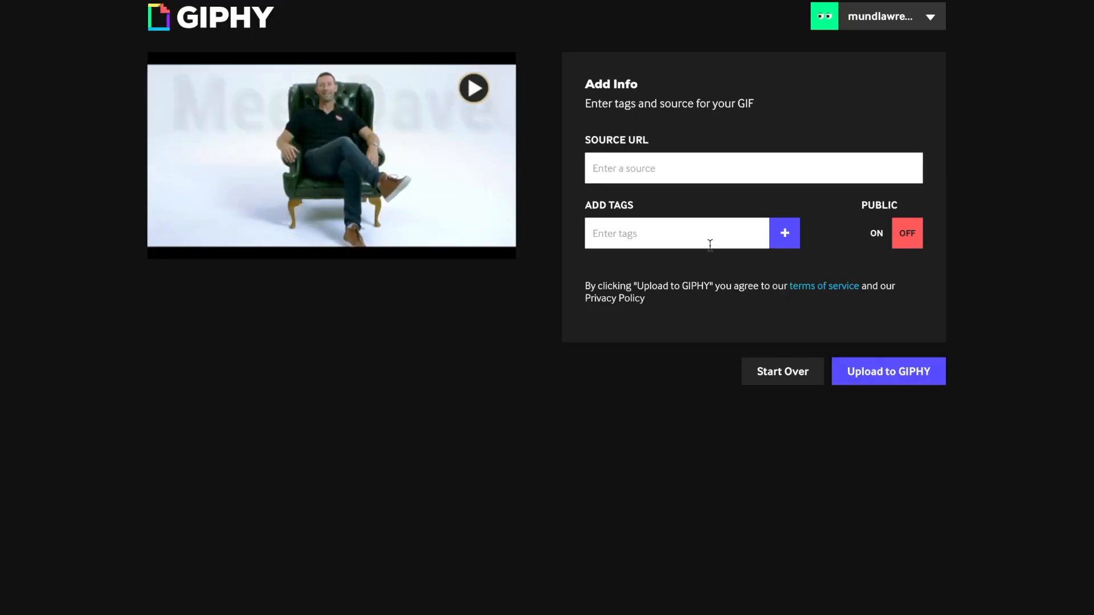
left_click(884, 234)
left_click(876, 367)
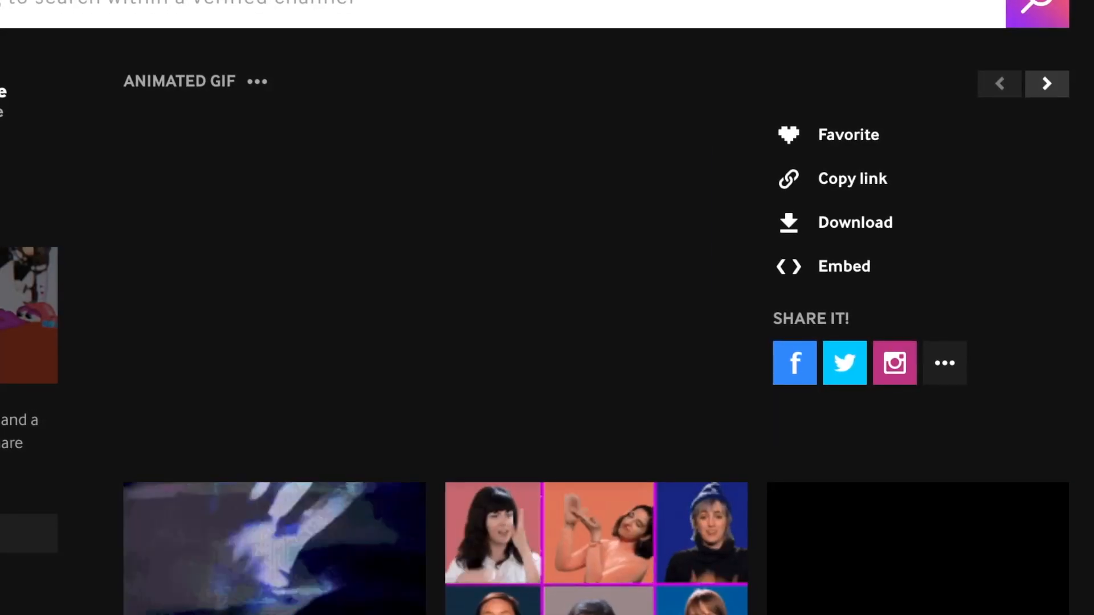
left_click(856, 226)
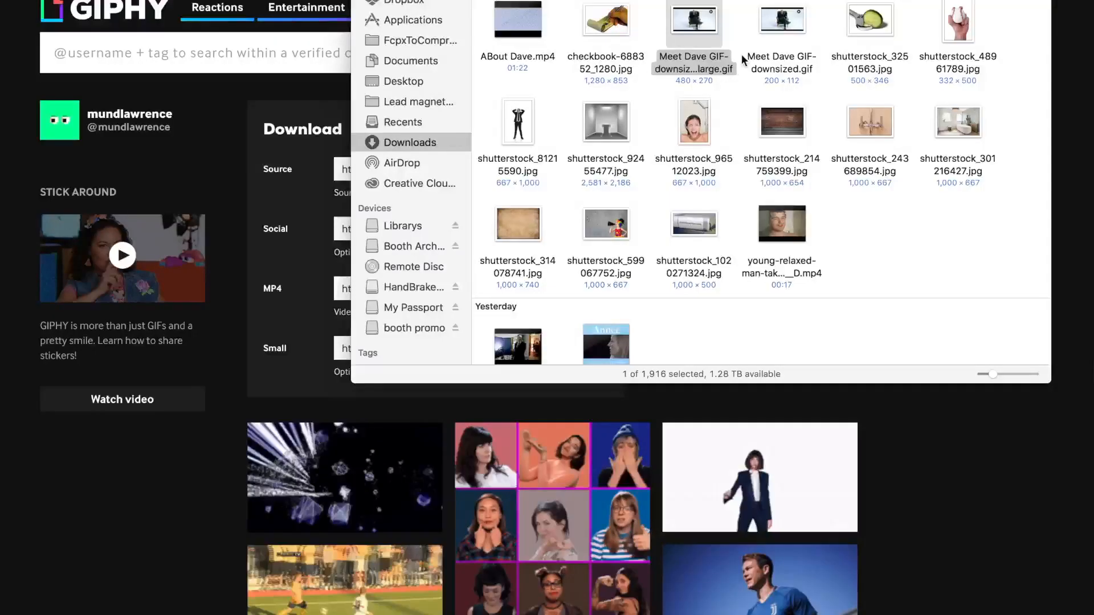
Step: Open the downloaded Meet Dave GIF-downsized_large.gif, look through its frames, and close it
double_click(706, 25)
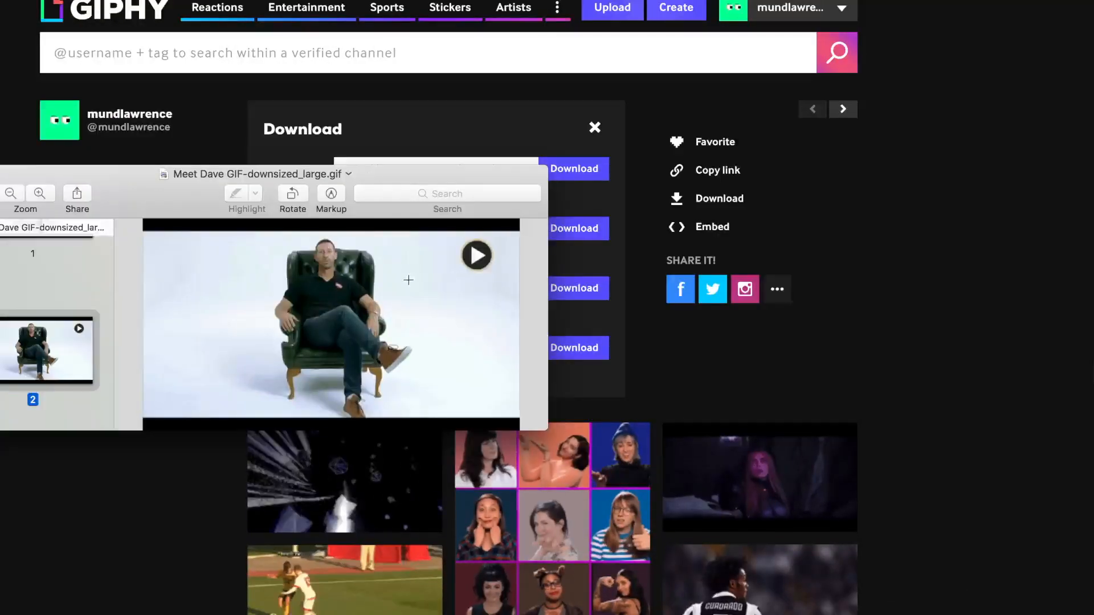
scroll(85, 344, "down", 3)
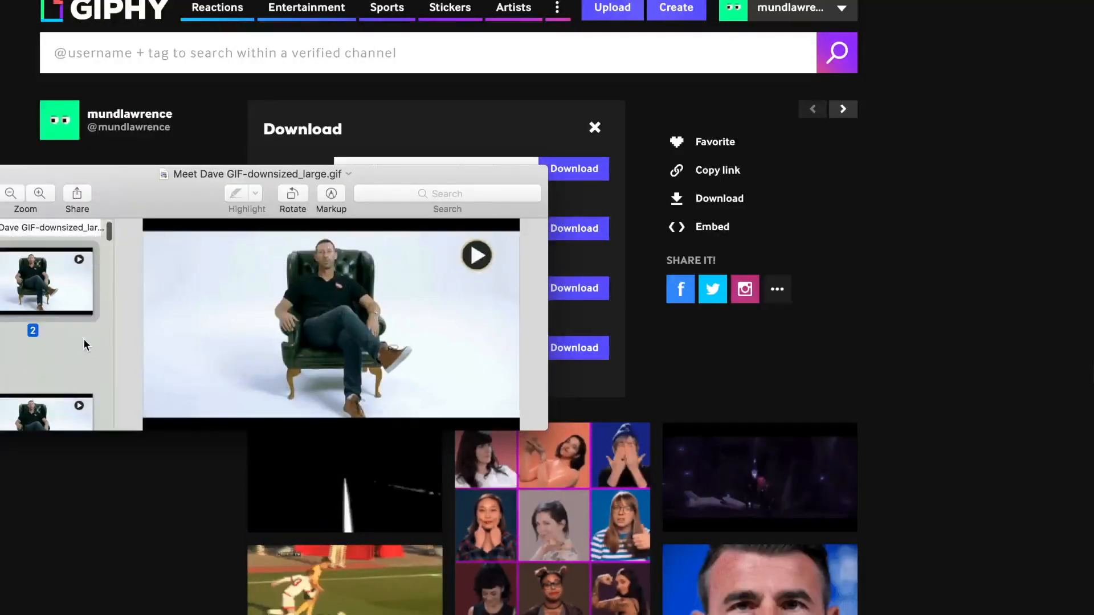
left_click(48, 398)
key("Down")
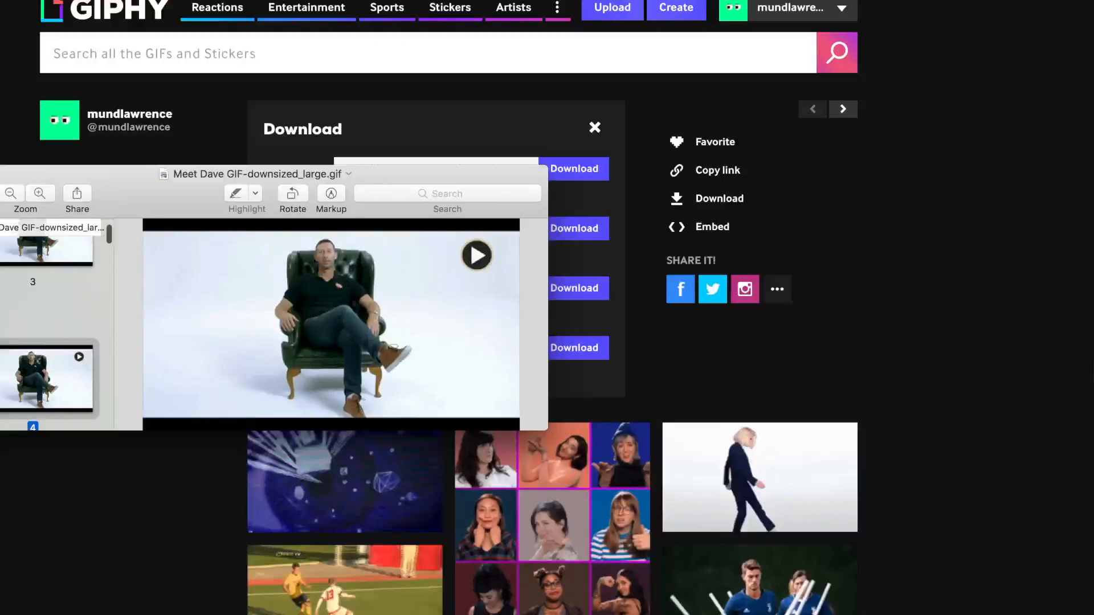
key("super+w")
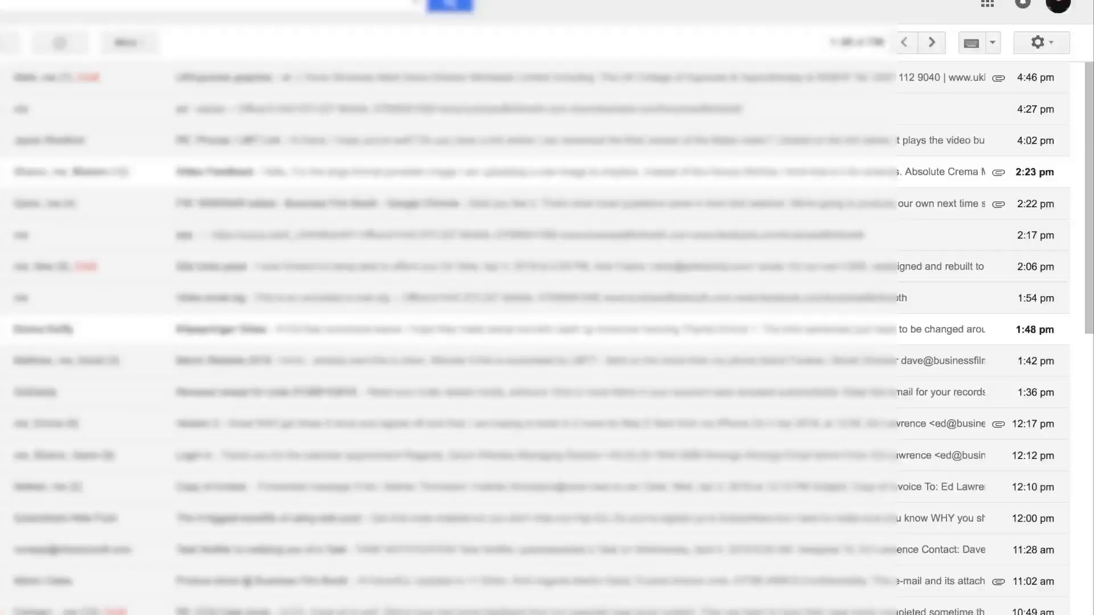
Step: In Gmail, open the mail settings and place the cursor above the contact details in the signature
left_click(1036, 42)
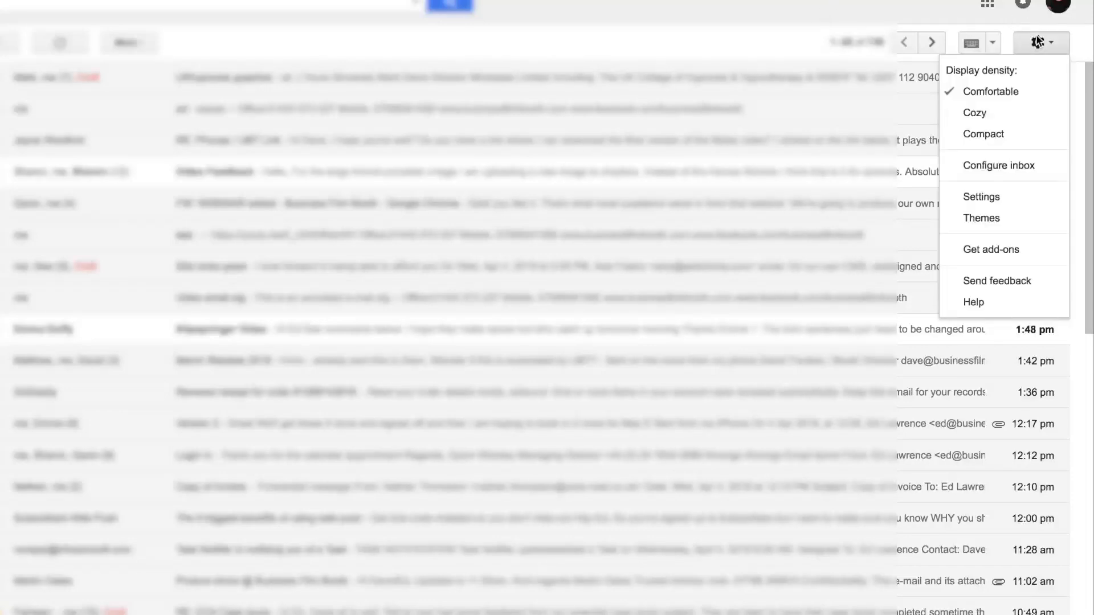
left_click(998, 201)
scroll(587, 271, "down", 15)
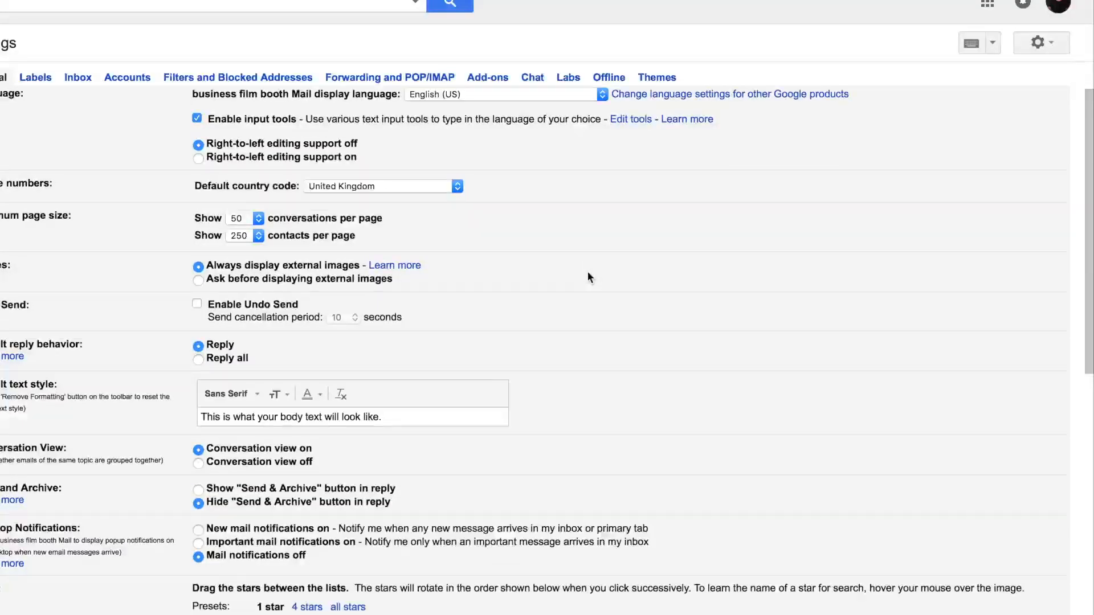
scroll(424, 263, "up", 2)
left_click(368, 303)
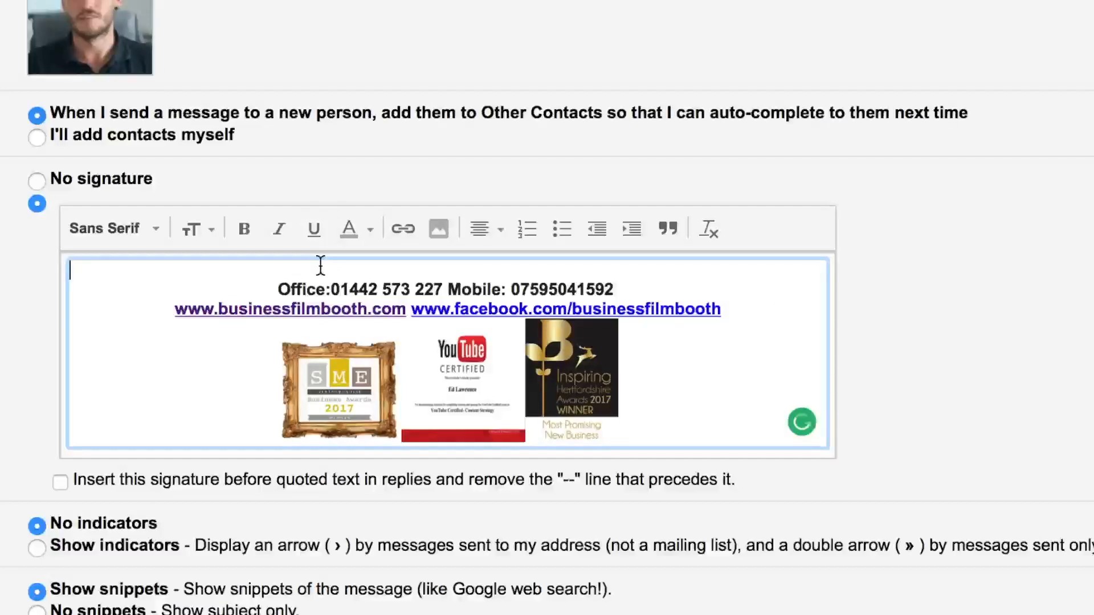
Step: Insert the image 200w_d.gif from My Drive above the signature's contact details
left_click(439, 231)
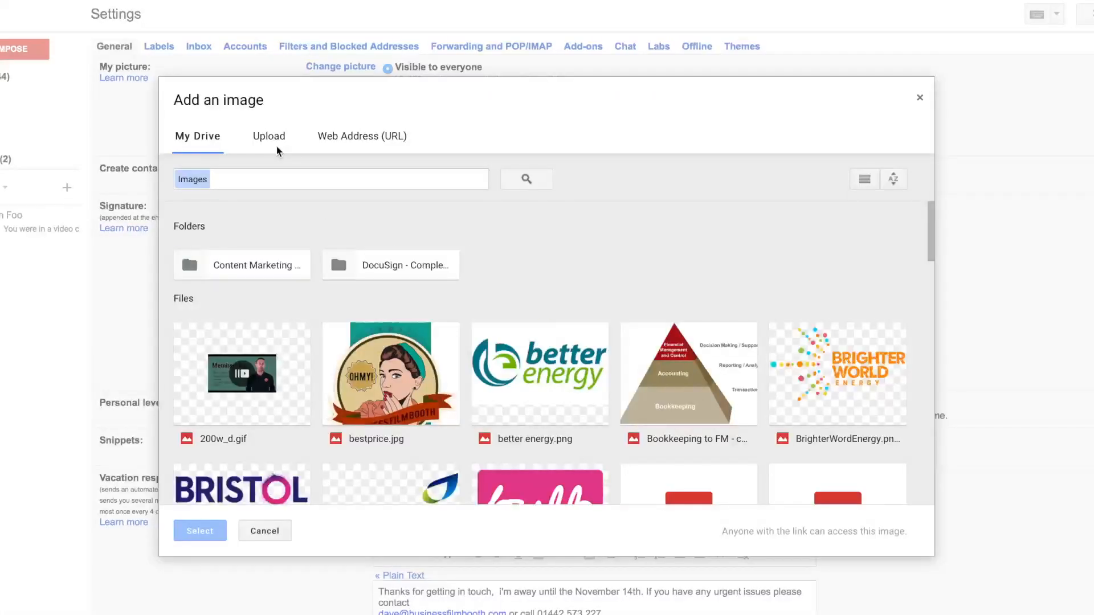
left_click(275, 146)
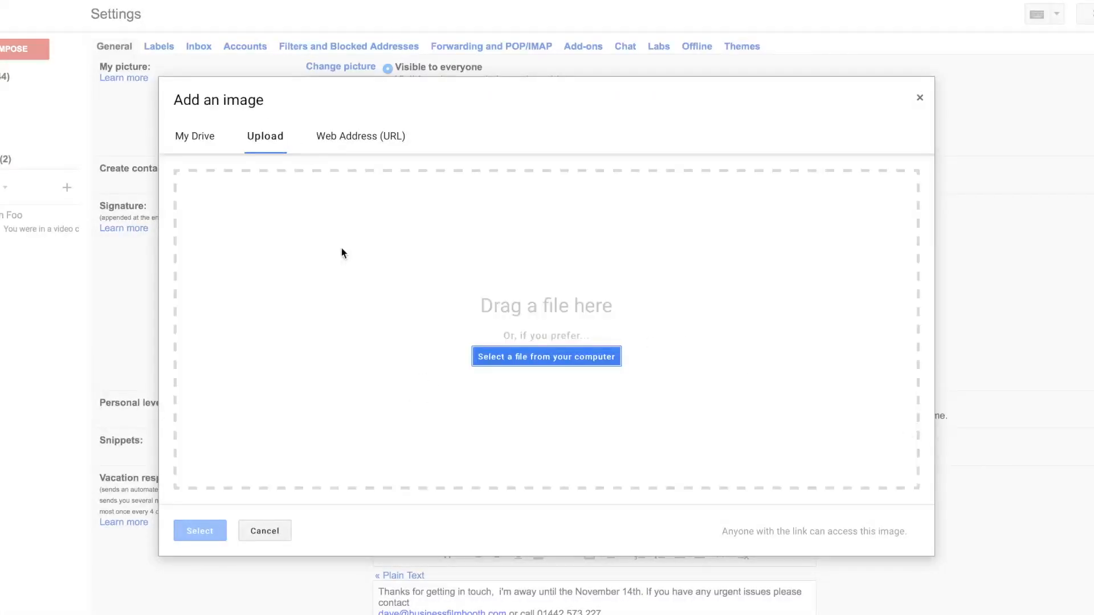
left_click(204, 147)
left_click(287, 367)
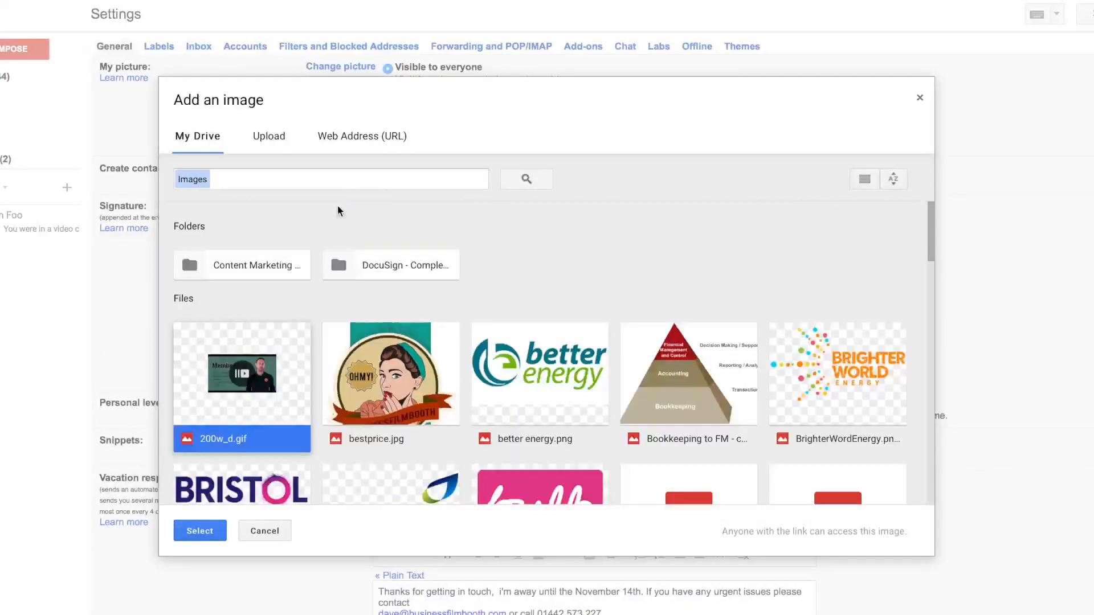
left_click(199, 531)
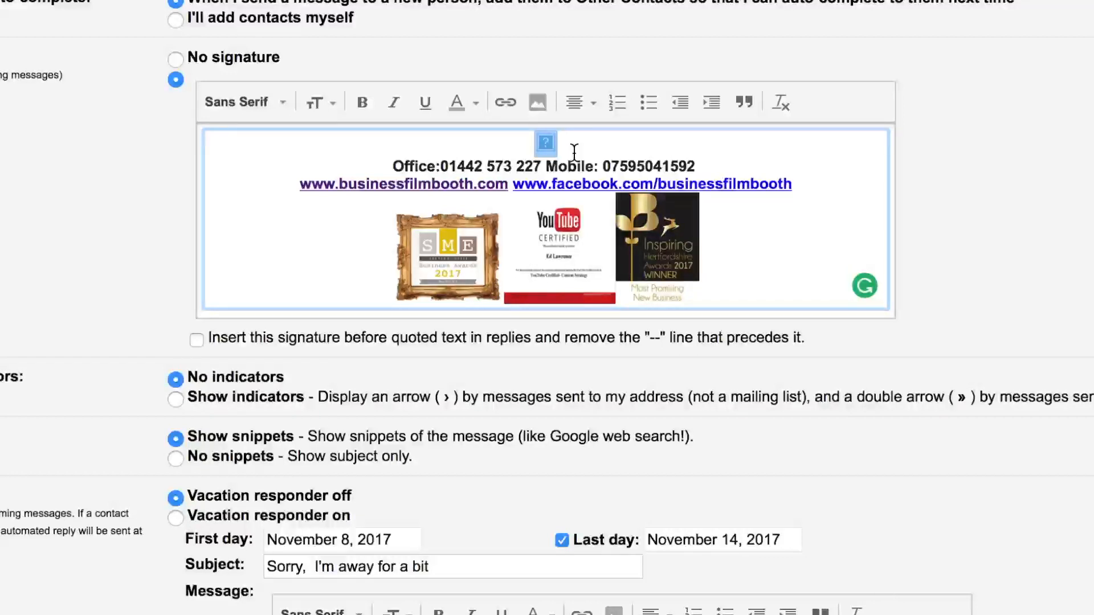
left_click(542, 143)
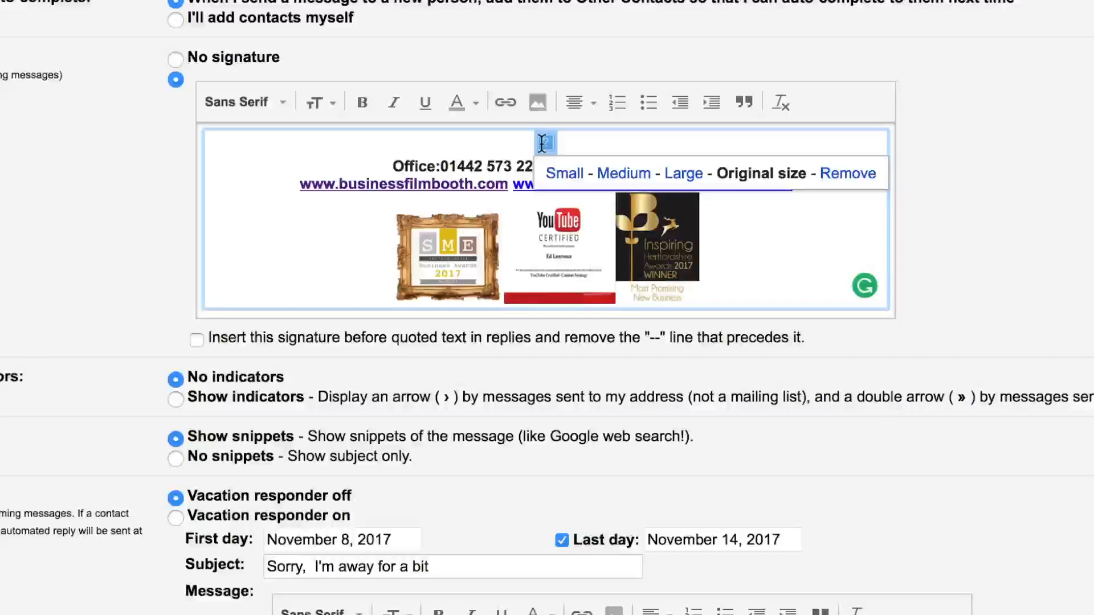
left_click(566, 137)
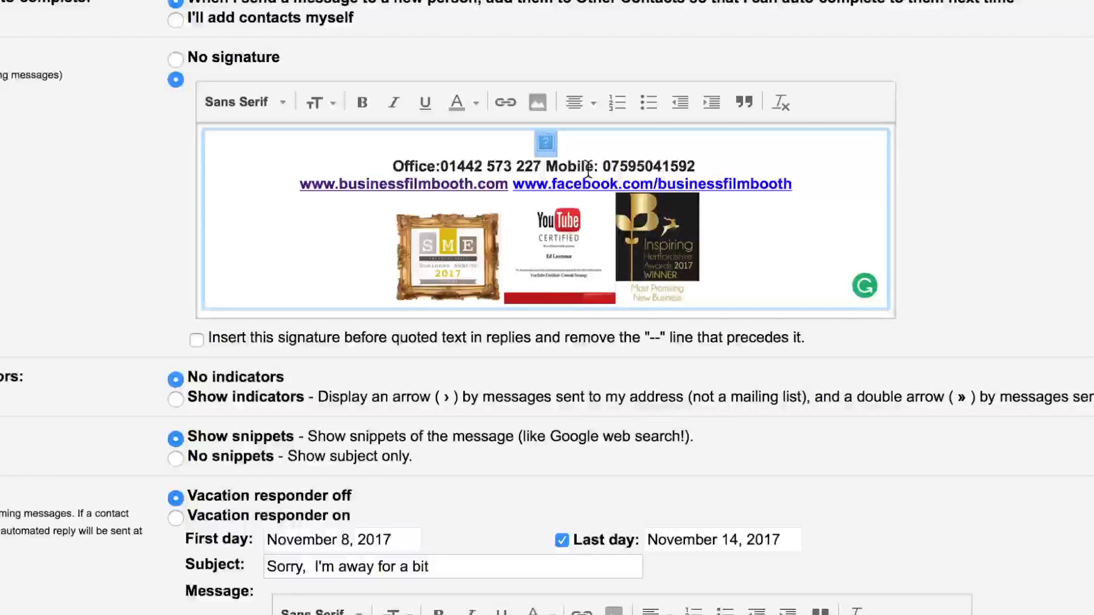
mouse_move(696, 165)
left_mouse_down()
mouse_move(394, 146)
mouse_move(390, 164)
mouse_move(429, 154)
left_mouse_up()
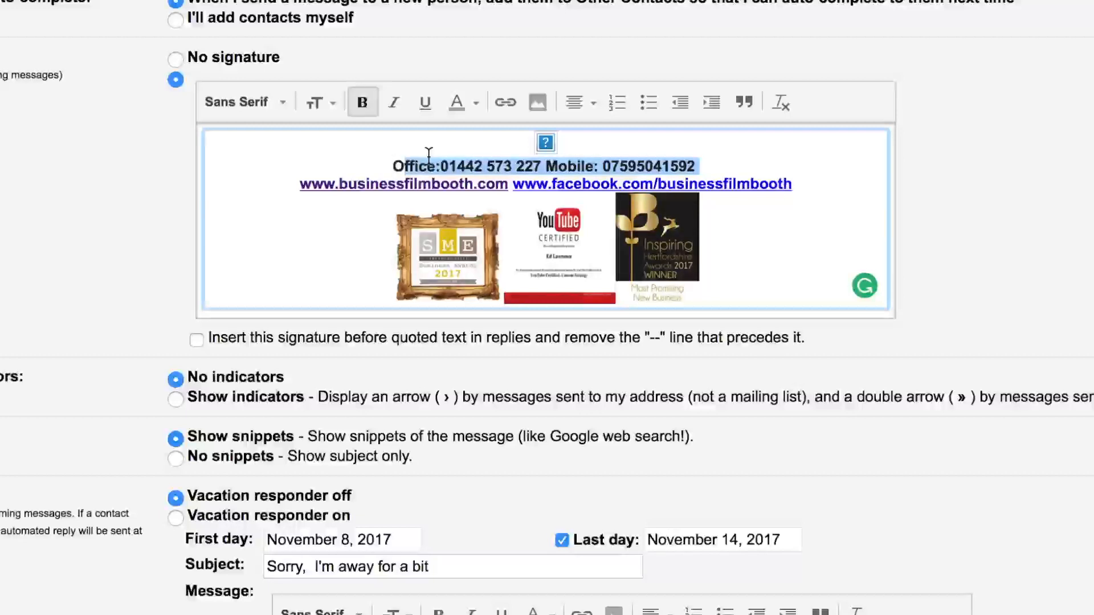
left_click(457, 140)
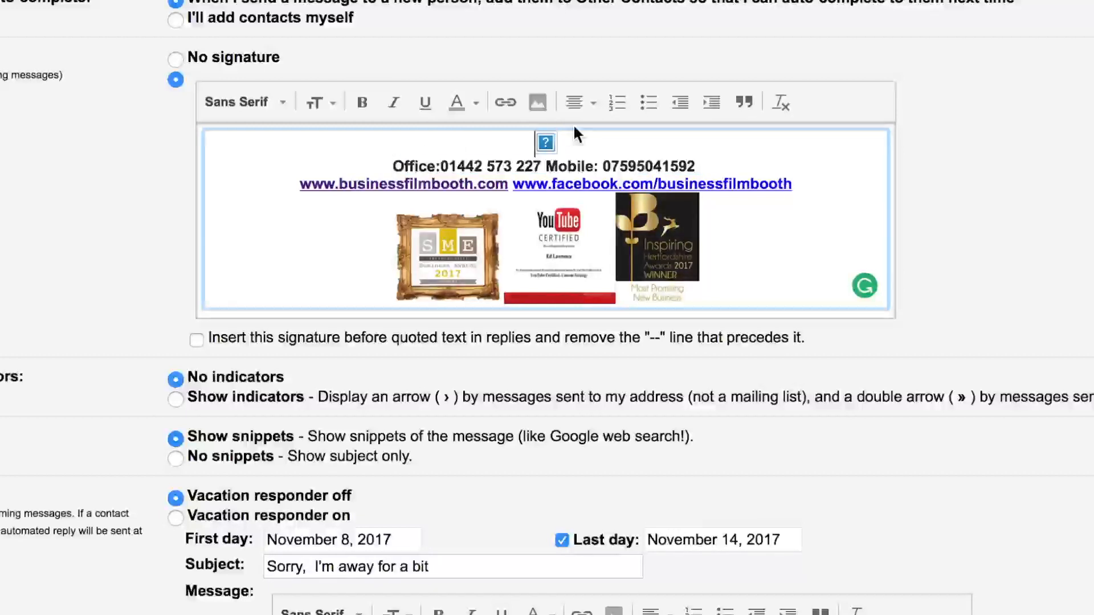
left_click(543, 141)
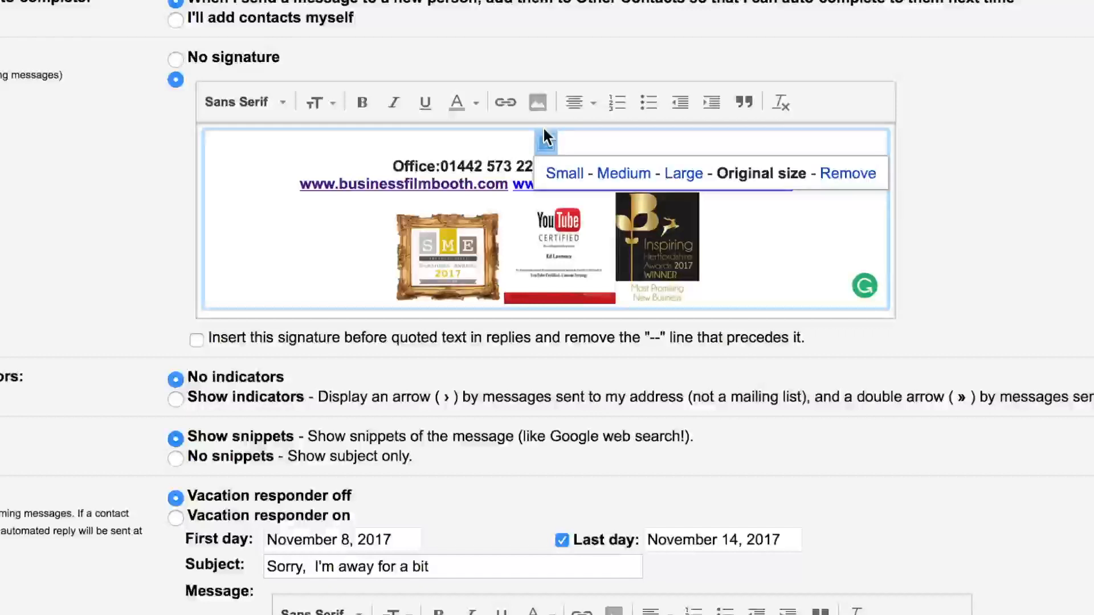
left_click(506, 103)
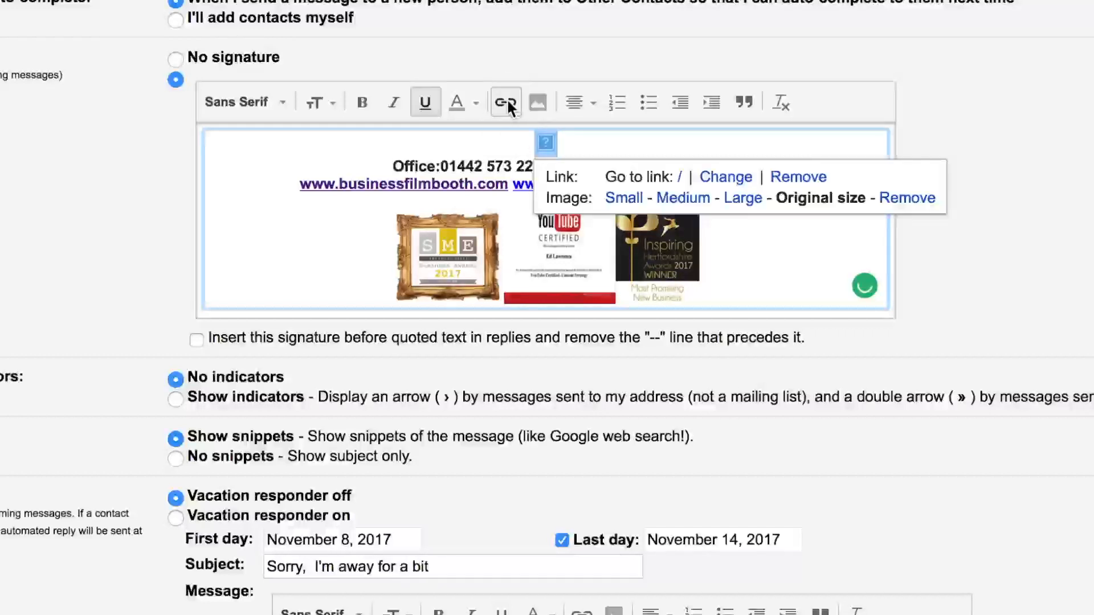
left_click(726, 178)
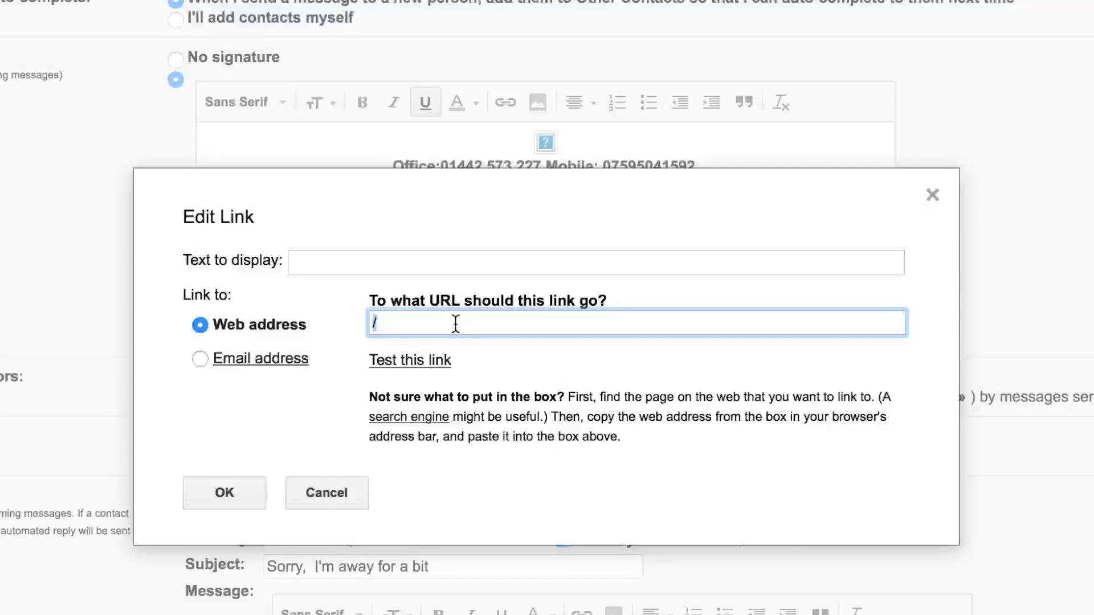
type("https://businessfilmbooth.wistia.com/medias/5w6kvyz3am")
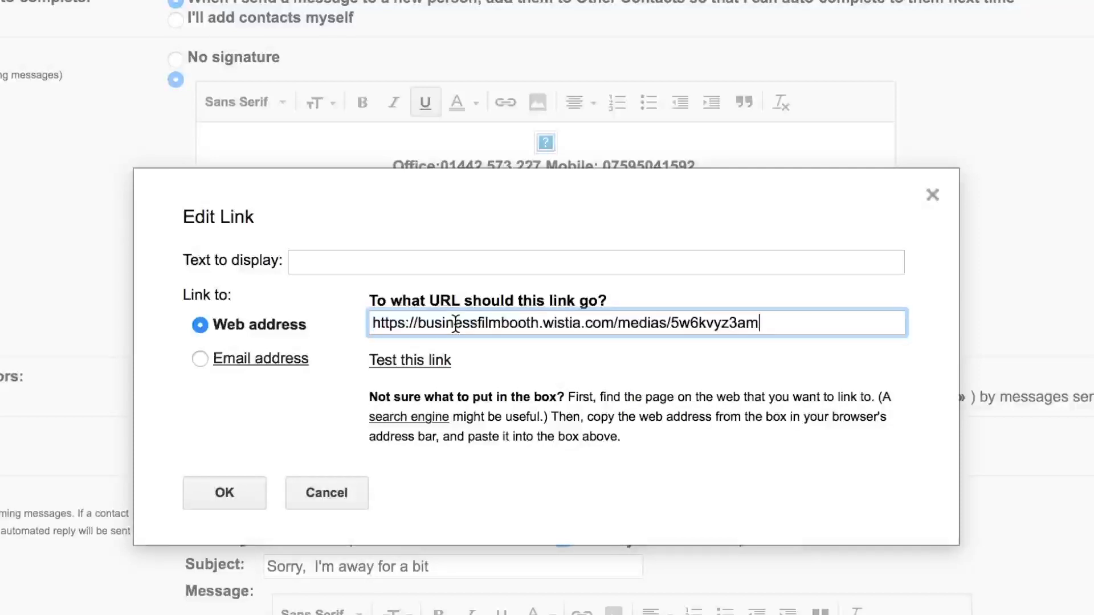
left_click(221, 493)
scroll(902, 421, "down", 5)
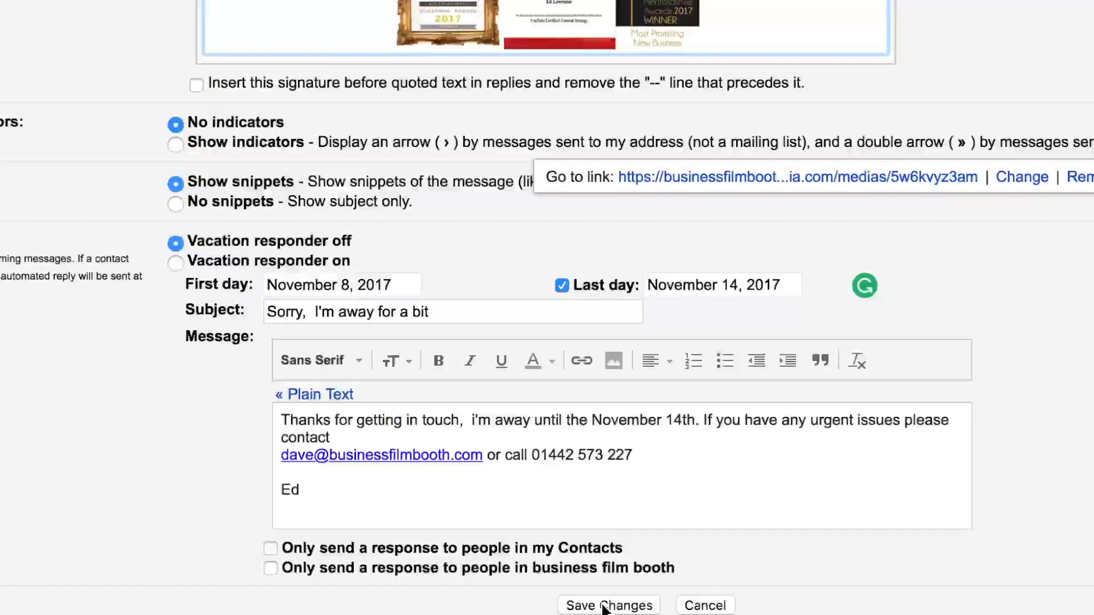
left_click(649, 592)
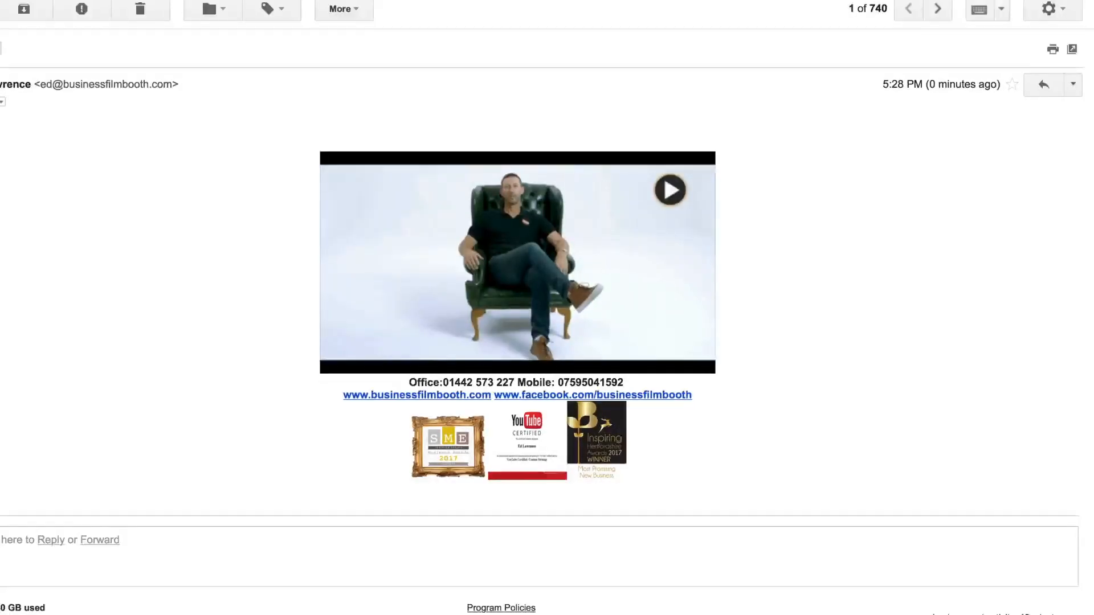